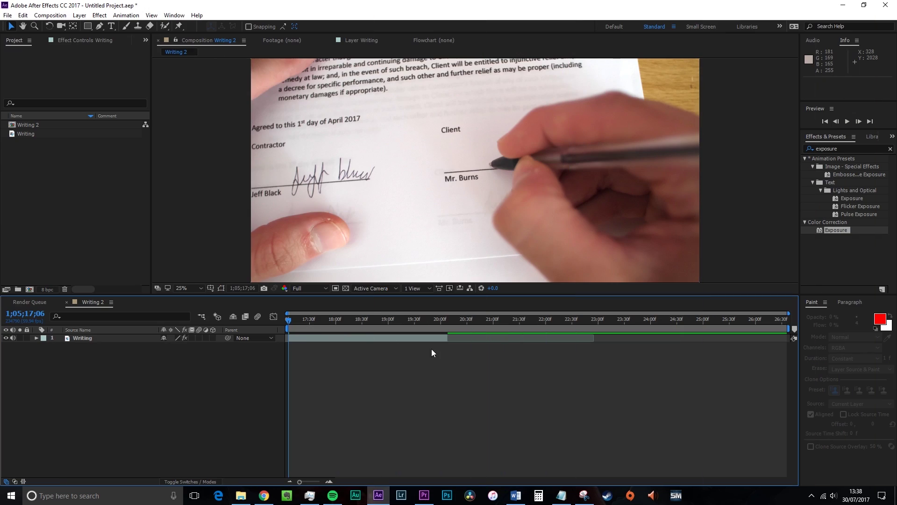
- Lower the Composition panel preview resolution to Quarter
{"action": "left_click", "coordinate": [320, 321]}
{"action": "left_click", "coordinate": [309, 289]}
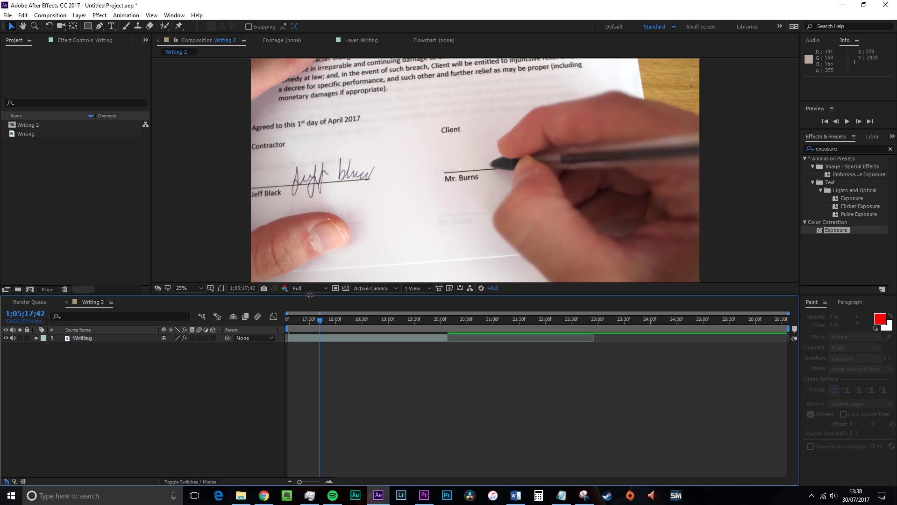
{"action": "left_click", "coordinate": [316, 344]}
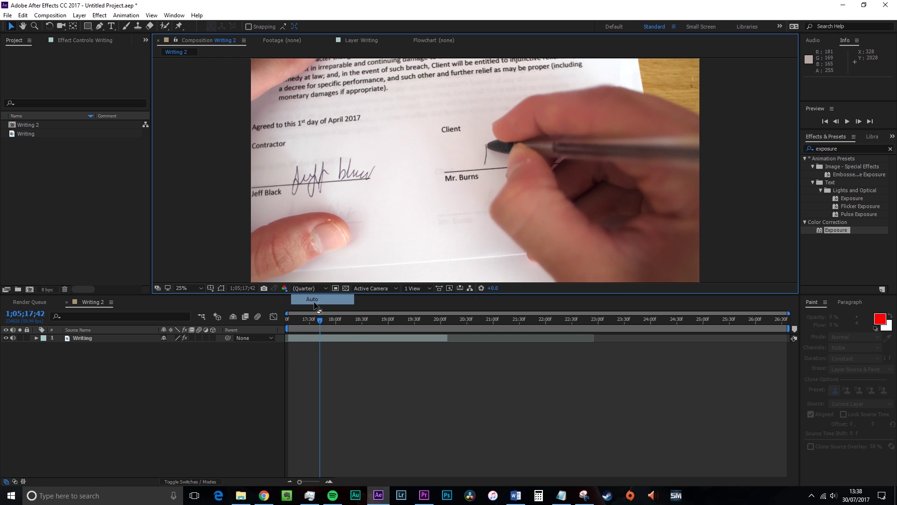
- Scrub ahead past 18;33 to review the signature, then return to the composition start
{"action": "left_click", "coordinate": [364, 322]}
{"action": "left_click", "coordinate": [411, 321]}
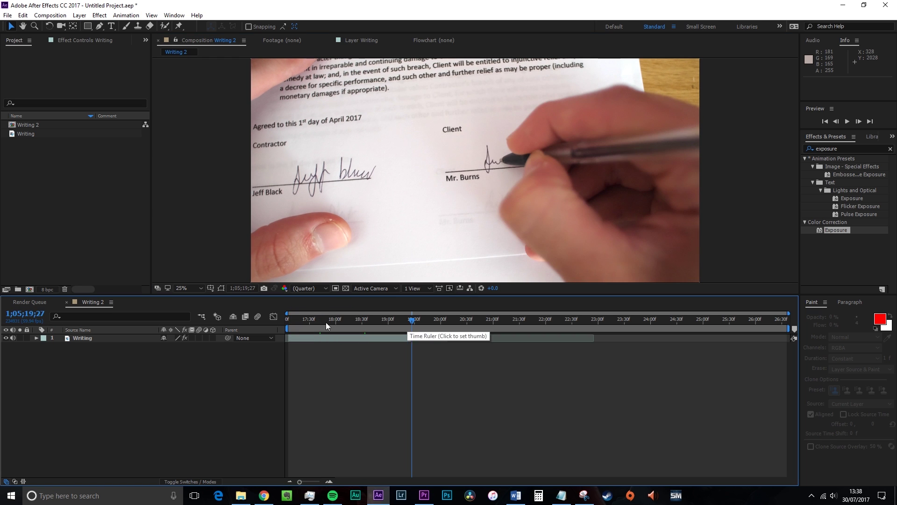
{"action": "left_click", "coordinate": [289, 324]}
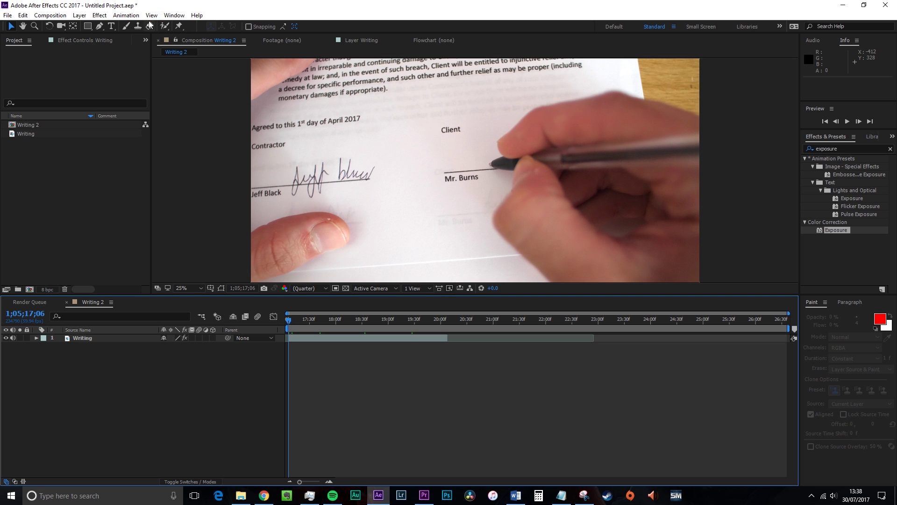
- Show the Tracker panel and start Track Motion on the Writing layer
{"action": "left_click", "coordinate": [175, 15]}
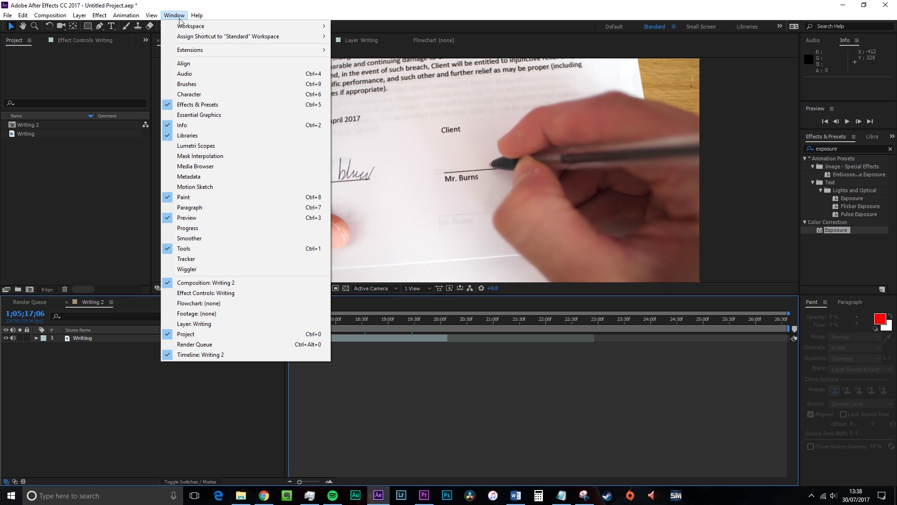
{"action": "left_click", "coordinate": [200, 259]}
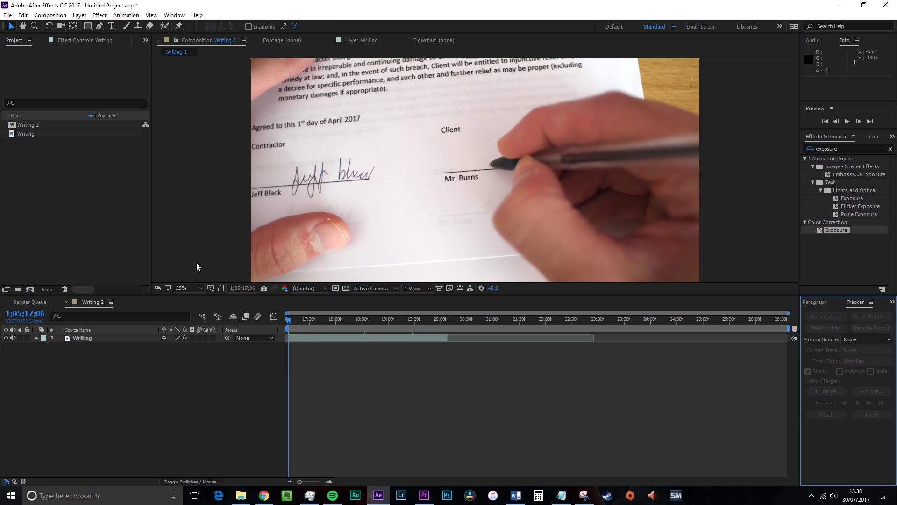
{"action": "left_click", "coordinate": [83, 341]}
{"action": "left_click", "coordinate": [825, 328]}
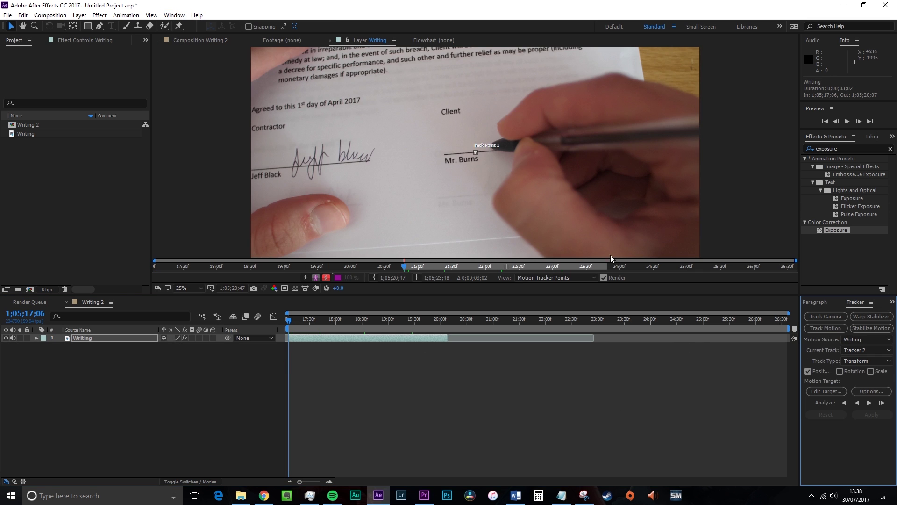
- Place Track Point 1 on the pen tip and analyze the track forward
{"action": "scroll", "coordinate": [473, 122], "scroll_direction": "up", "scroll_amount": 3}
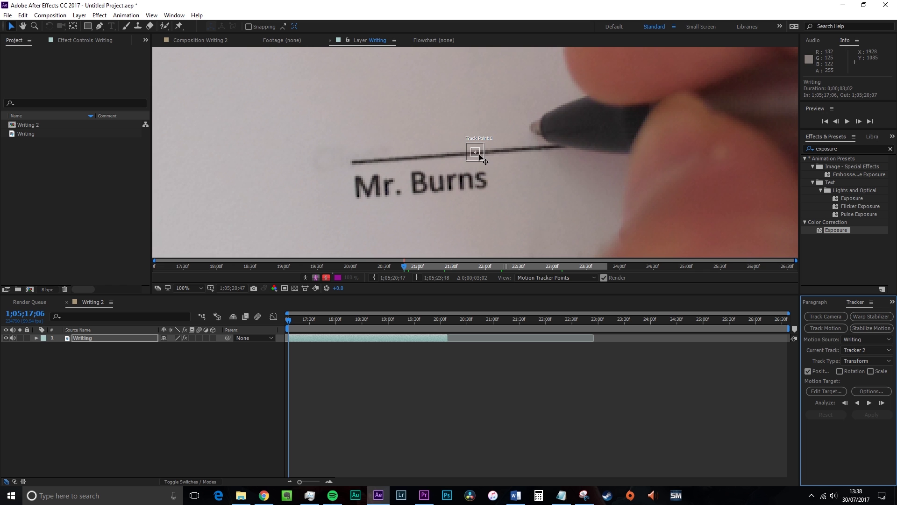
{"action": "left_click_drag", "start_coordinate": [481, 154], "coordinate": [551, 144]}
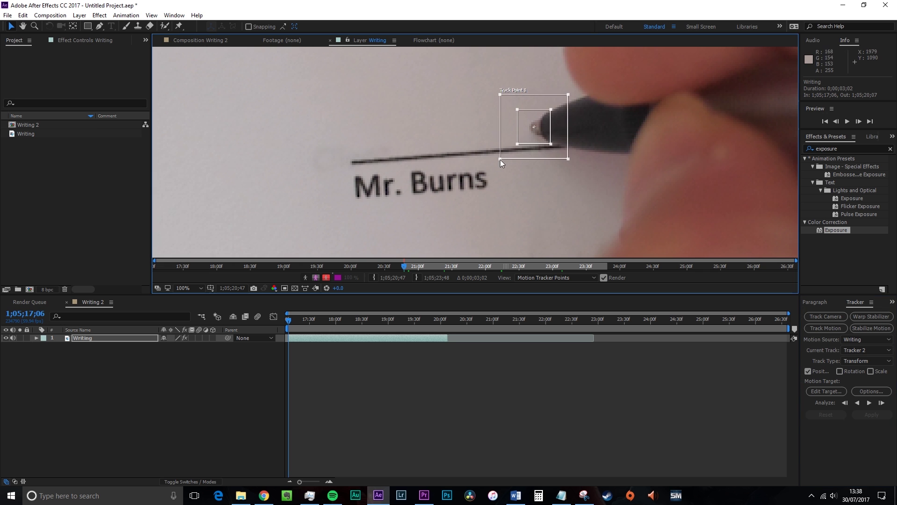
{"action": "scroll", "coordinate": [500, 159], "scroll_direction": "down", "scroll_amount": 2}
{"action": "left_click", "coordinate": [870, 402]}
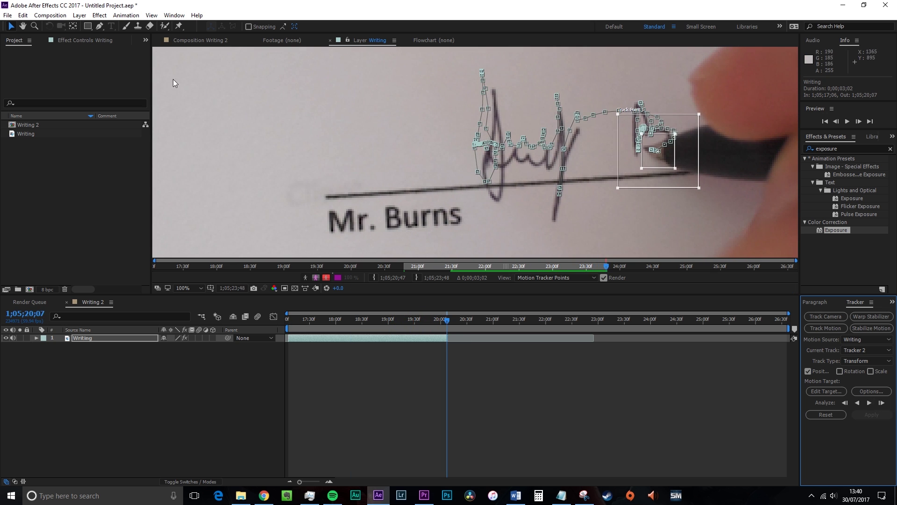
- Add a new null object and apply the pen-tip track to Null 1
{"action": "left_click", "coordinate": [79, 15]}
{"action": "mouse_move", "coordinate": [173, 26]}
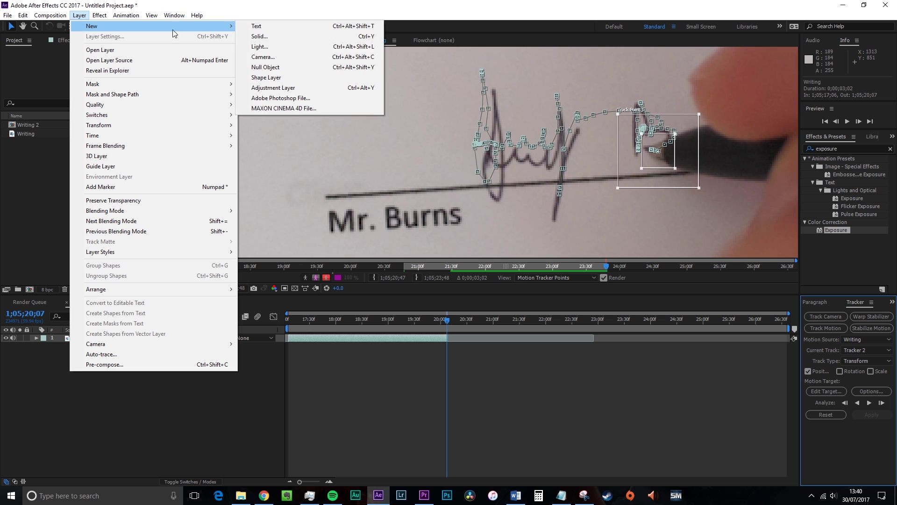
{"action": "left_click", "coordinate": [263, 68]}
{"action": "left_click", "coordinate": [823, 391]}
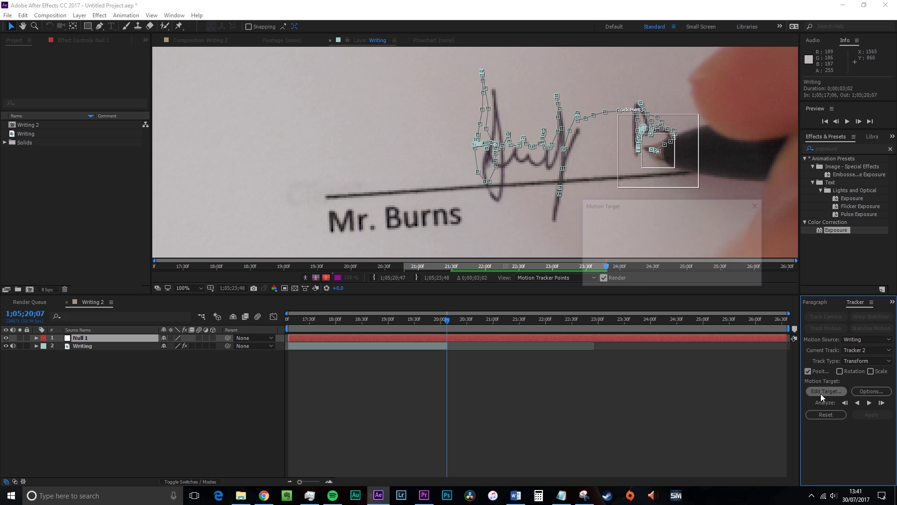
{"action": "left_click", "coordinate": [688, 274]}
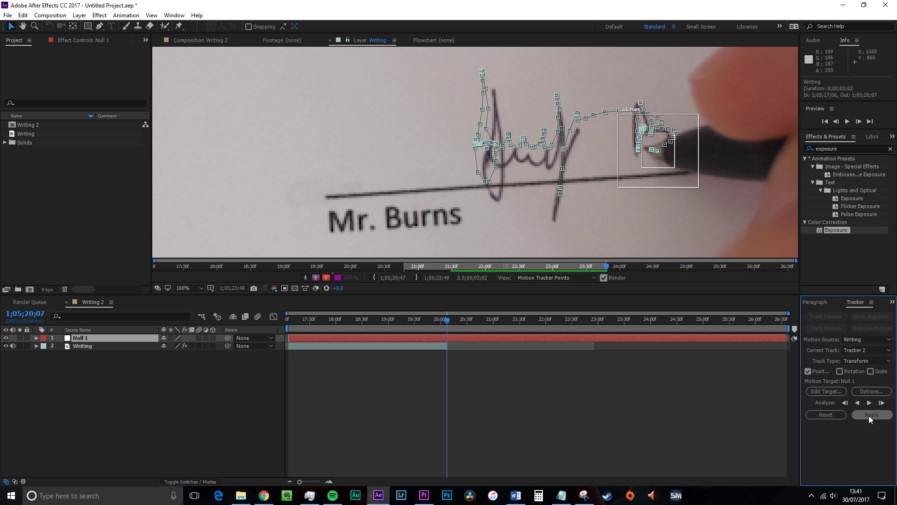
{"action": "left_click", "coordinate": [868, 416]}
- Add Camera 1 with default settings and parent it to Null 1
{"action": "left_click", "coordinate": [80, 14]}
{"action": "mouse_move", "coordinate": [99, 15]}
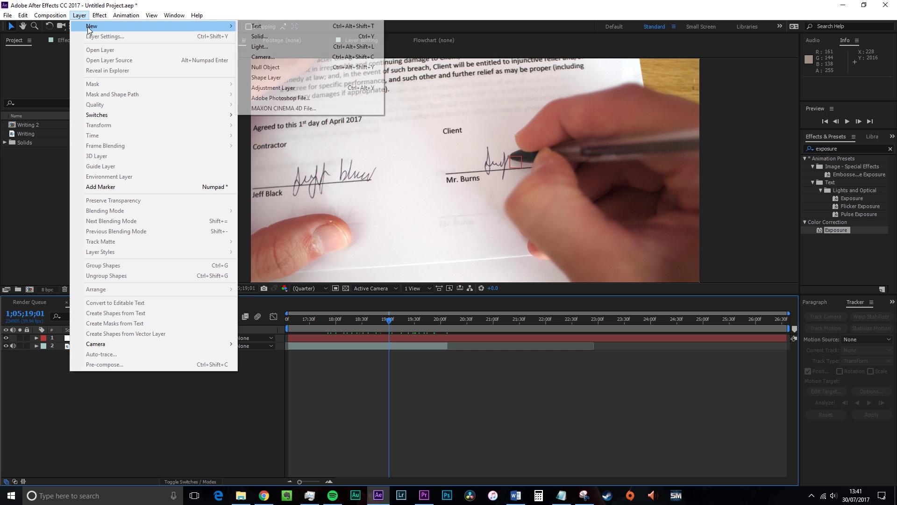
{"action": "left_click", "coordinate": [290, 57]}
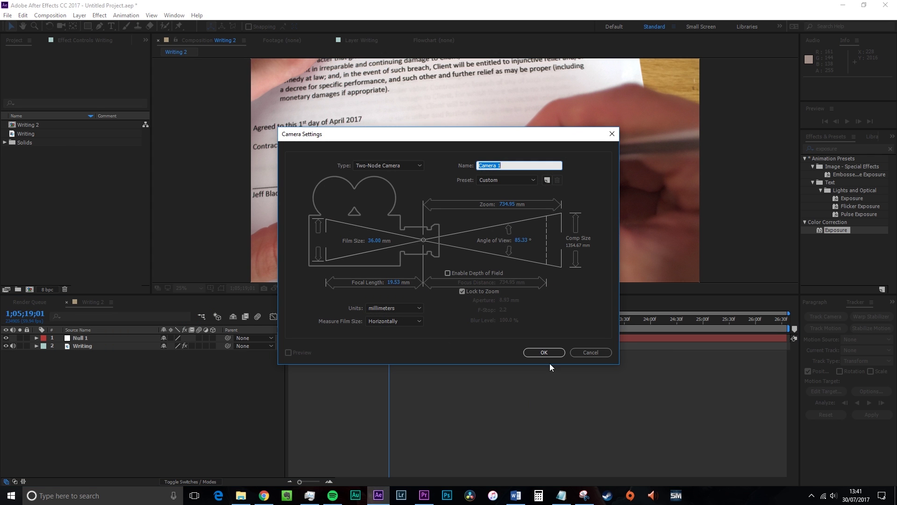
{"action": "left_click", "coordinate": [548, 350]}
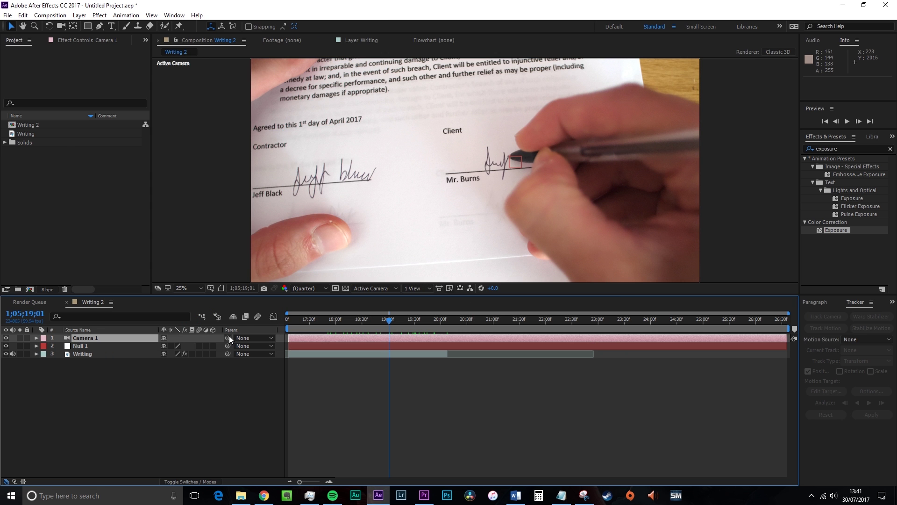
{"action": "left_click_drag", "start_coordinate": [229, 335], "coordinate": [125, 347]}
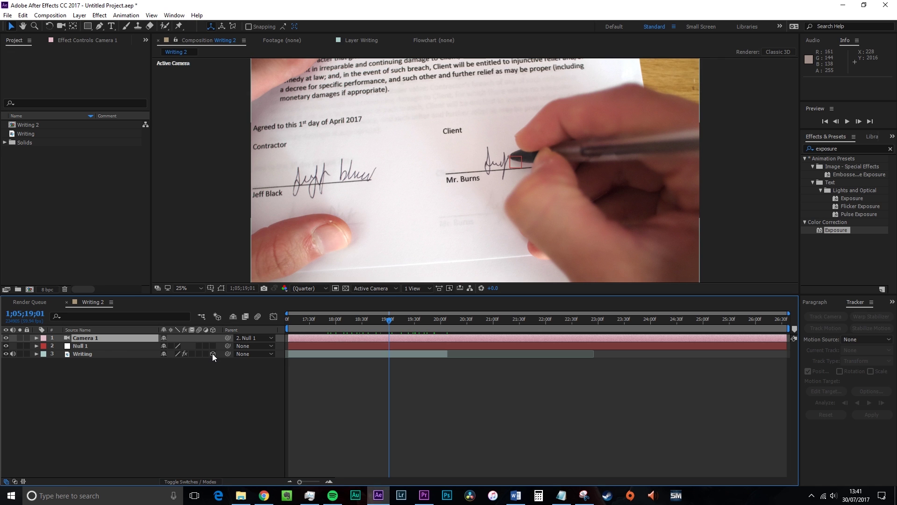
- Enable the 3D Layer switch on Writing and scrub back to preview the camera following the pen
{"action": "left_click", "coordinate": [212, 353]}
{"action": "left_click_drag", "start_coordinate": [315, 321], "coordinate": [352, 354]}
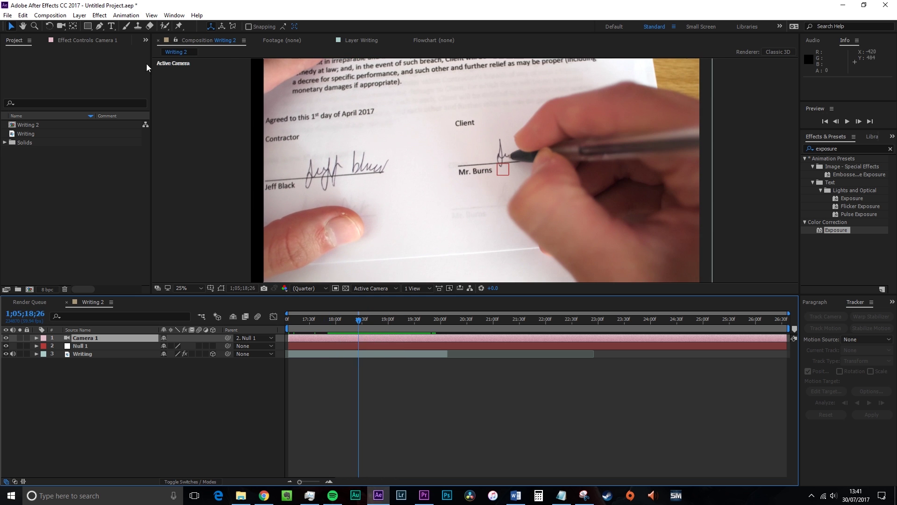
- Set the composition height to 1080 in Composition Settings
{"action": "key", "text": "ctrl+k"}
{"action": "key", "text": "Tab"}
{"action": "key", "text": "Tab"}
{"action": "type", "text": "1080"}
{"action": "key", "text": "Return"}
- Scale the Writing layer to 94%, shift it left and down, then scrub to check framing
{"action": "left_click", "coordinate": [105, 354]}
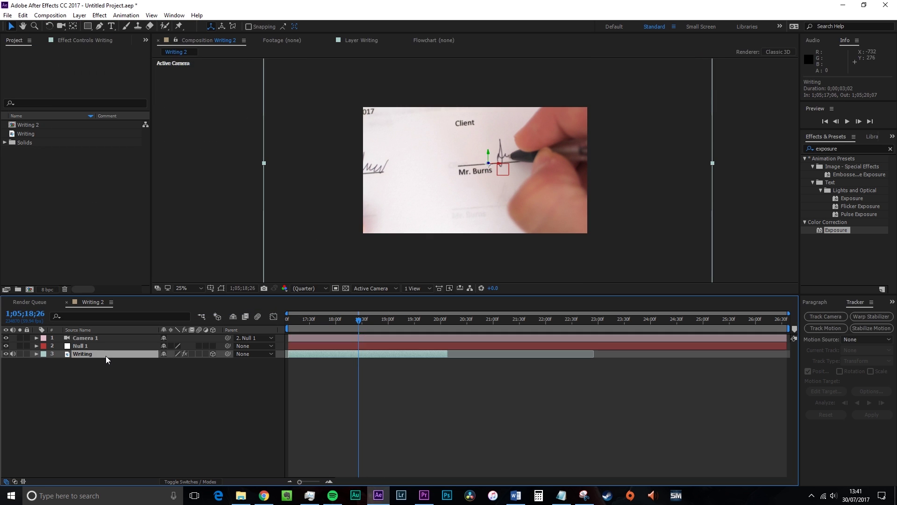
{"action": "left_click", "coordinate": [103, 341]}
{"action": "left_click", "coordinate": [102, 354]}
{"action": "key", "text": "s"}
{"action": "left_click_drag", "start_coordinate": [174, 362], "coordinate": [176, 362]}
{"action": "left_click_drag", "start_coordinate": [456, 256], "coordinate": [422, 261]}
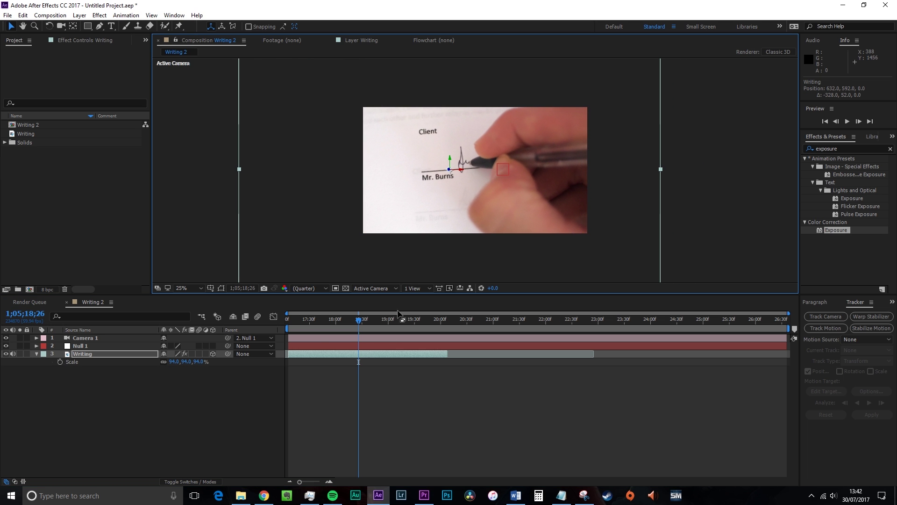
{"action": "left_click_drag", "start_coordinate": [360, 320], "coordinate": [305, 320]}
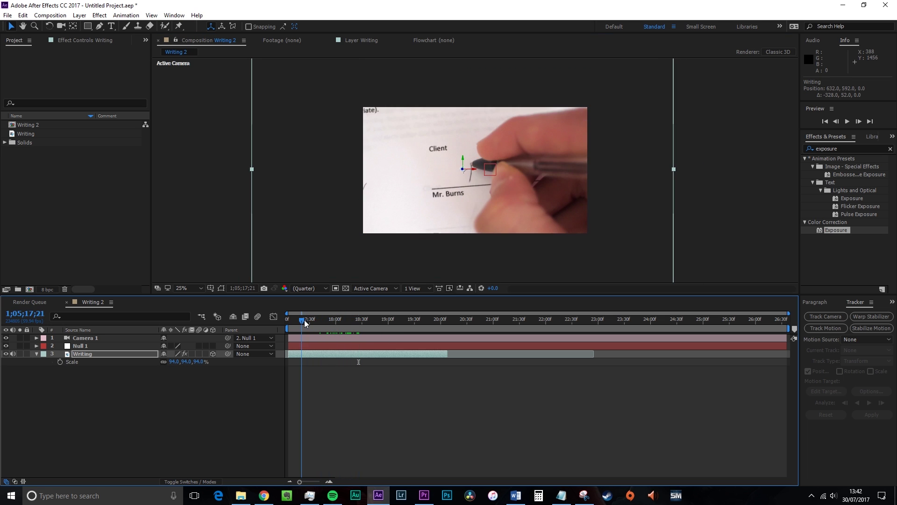